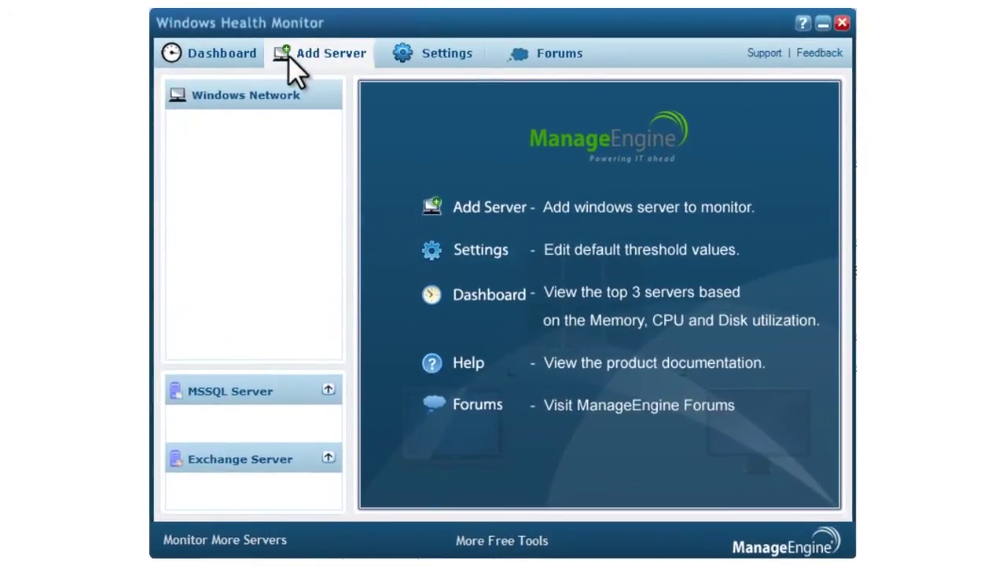
Step: Add server Opman-k8r2s-64-3 with the administrator login and connect to it
left_click(289, 55)
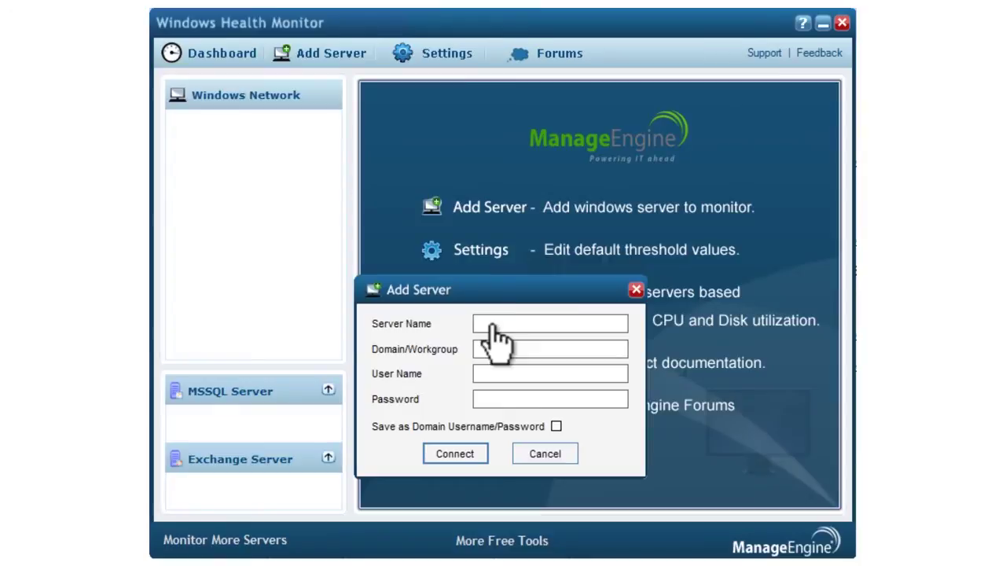
type("Opman-k8r2s-64-3")
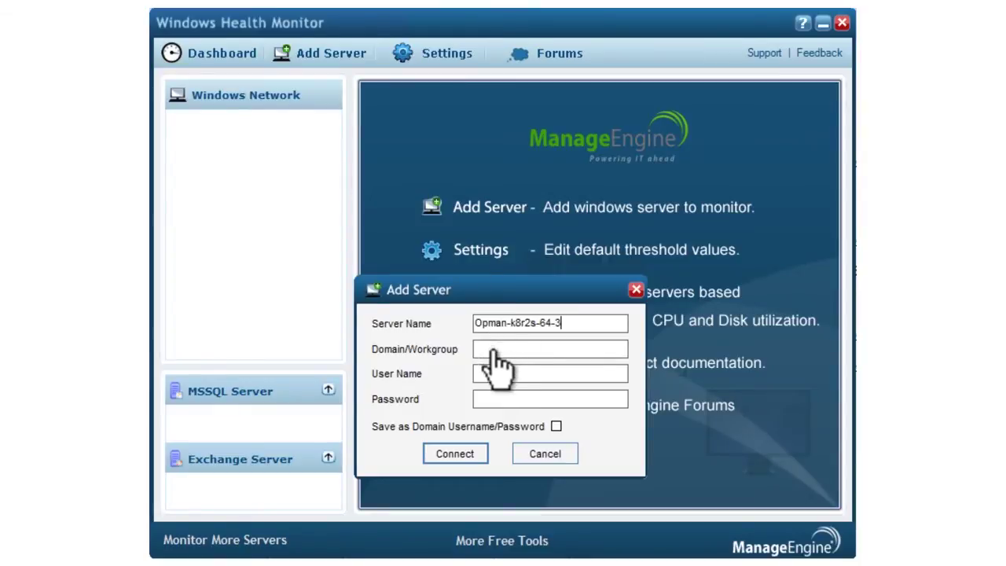
type("Opman-k8r2s-64-3")
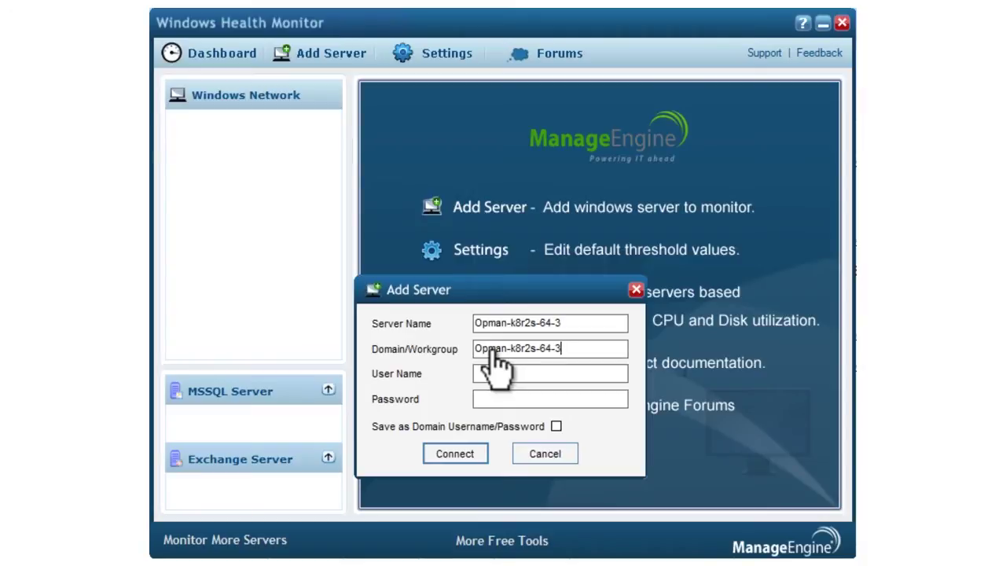
left_click(496, 376)
type("administrator")
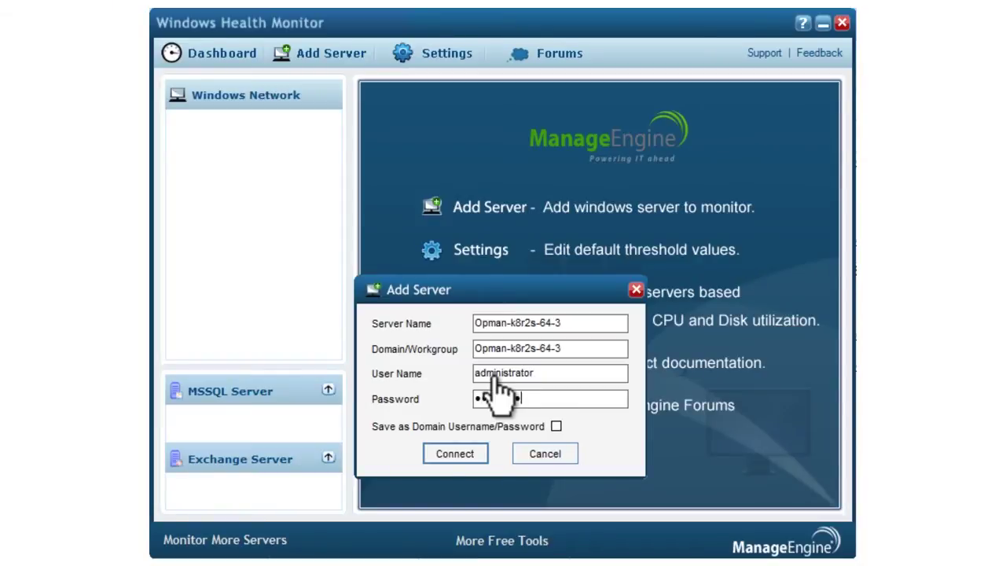
left_click(448, 456)
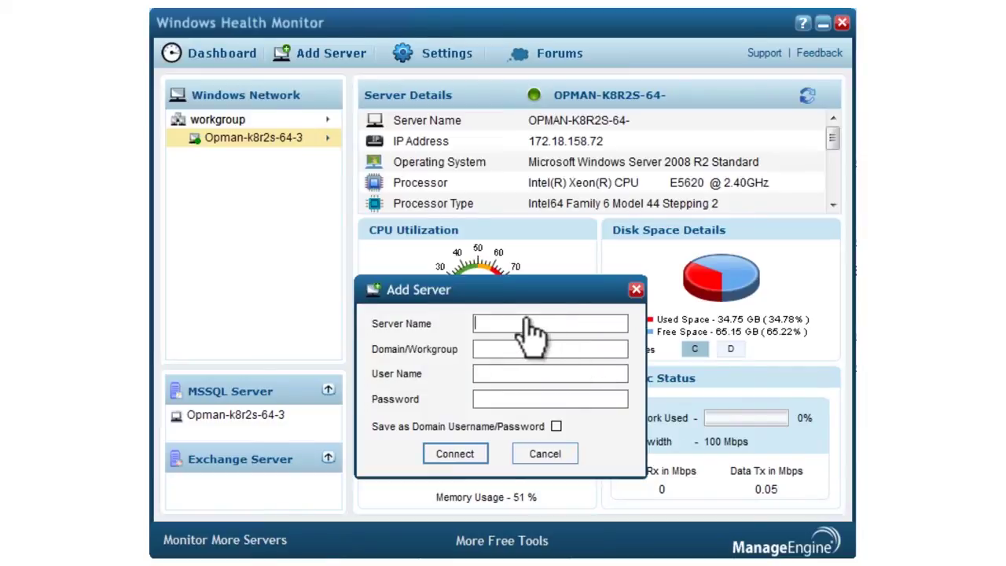
Step: Add second server Opman-k8s-64-3 with the administrator login and its password, and connect
type("Opman-k8s-64-3")
type("Opman-k8s-64-3")
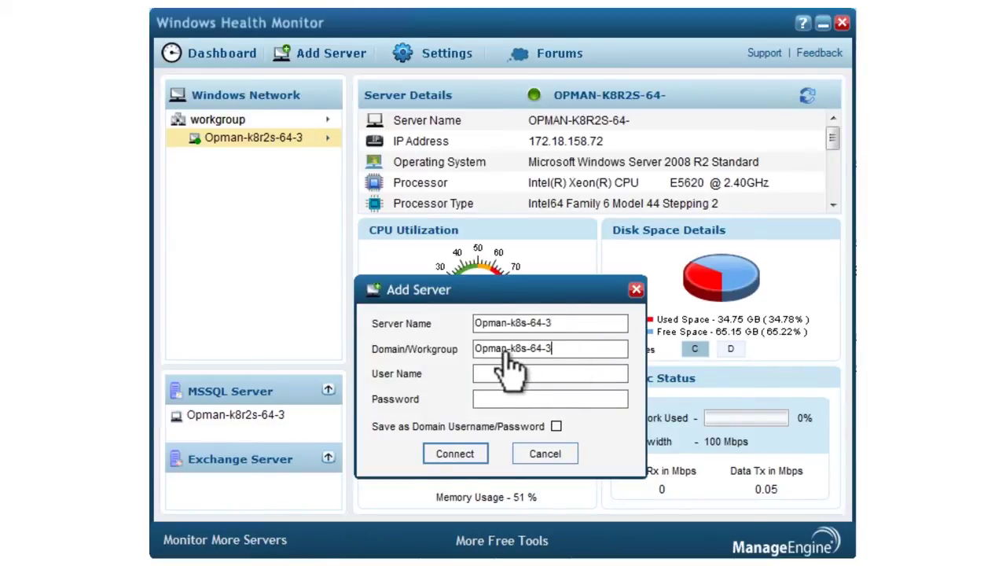
left_click(505, 381)
type("adm")
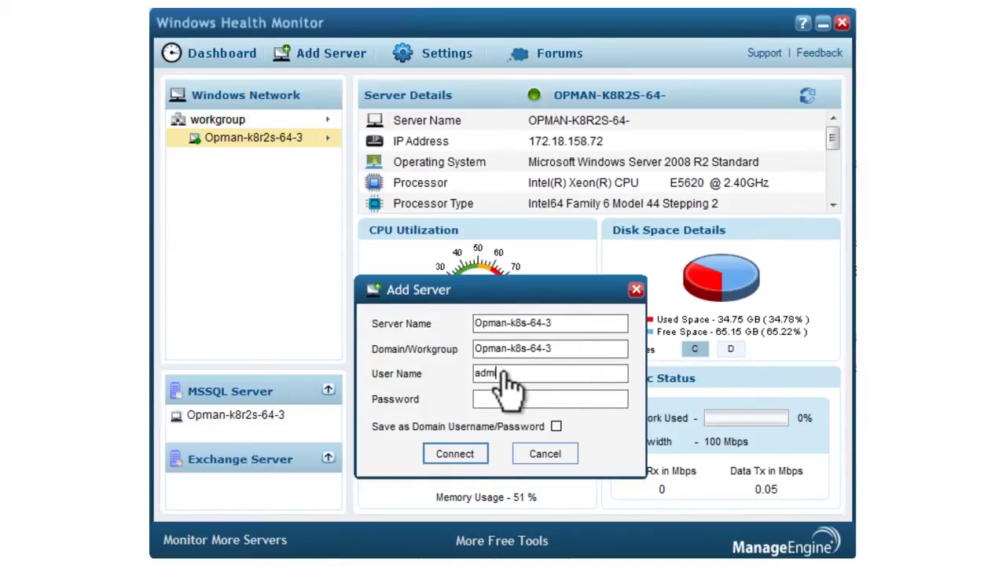
type("inistrato•••••••••")
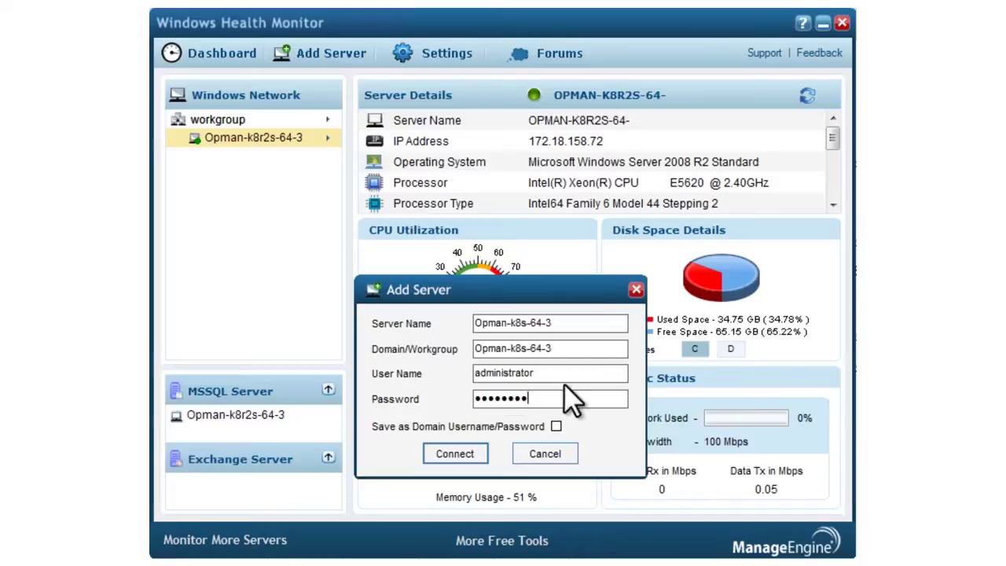
left_click(455, 454)
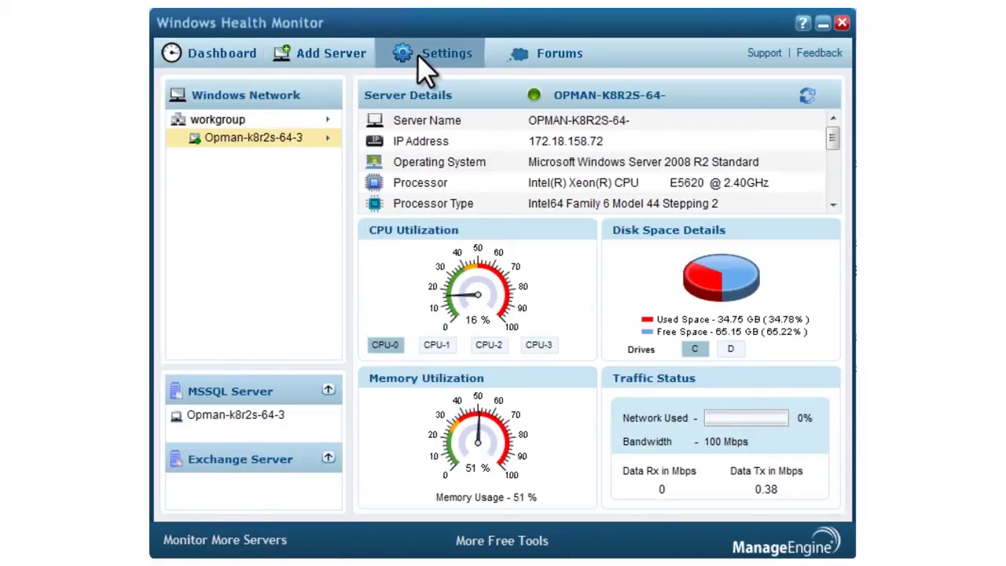
Step: Change the default memory thresholds from 25/35 to 30% warning and 40% critical
left_click(417, 55)
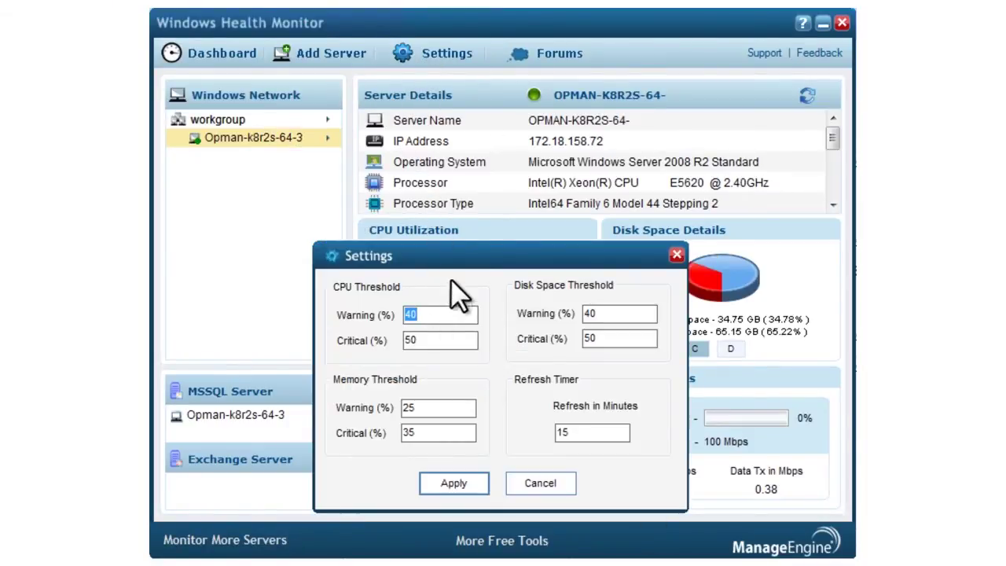
left_click_drag(472, 254, 468, 186)
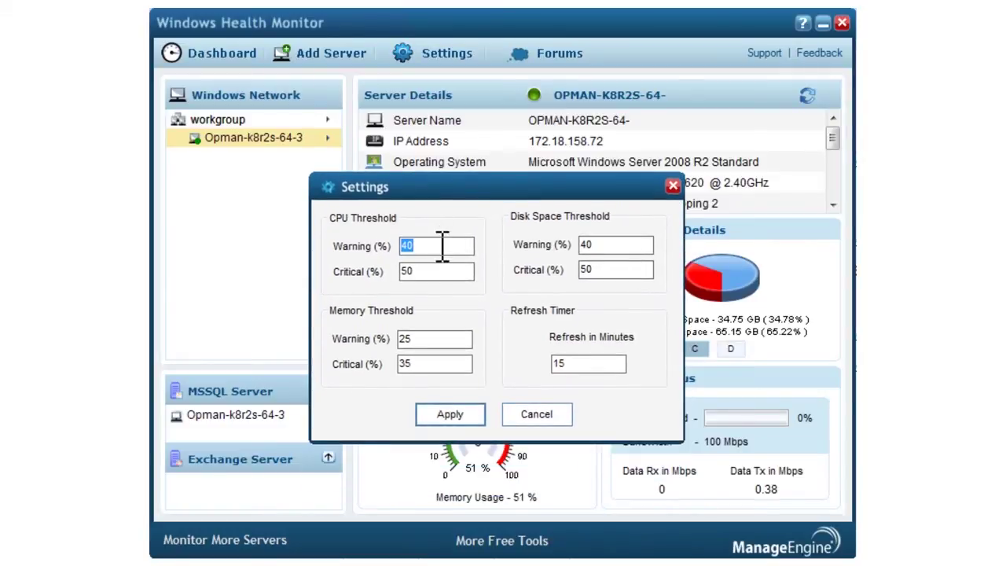
left_click(427, 340)
key("BackSpace")
key("BackSpace")
type("30")
key("BackSpace")
key("BackSpace")
type("40")
left_click(455, 419)
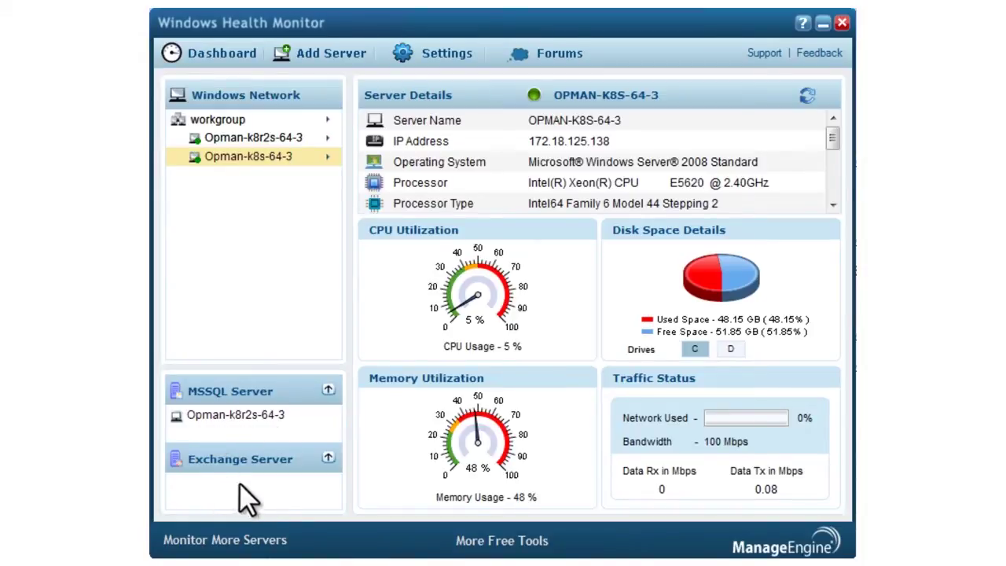
Step: Collapse the MSSQL Server server list and expand it again
left_click(329, 389)
left_click(330, 389)
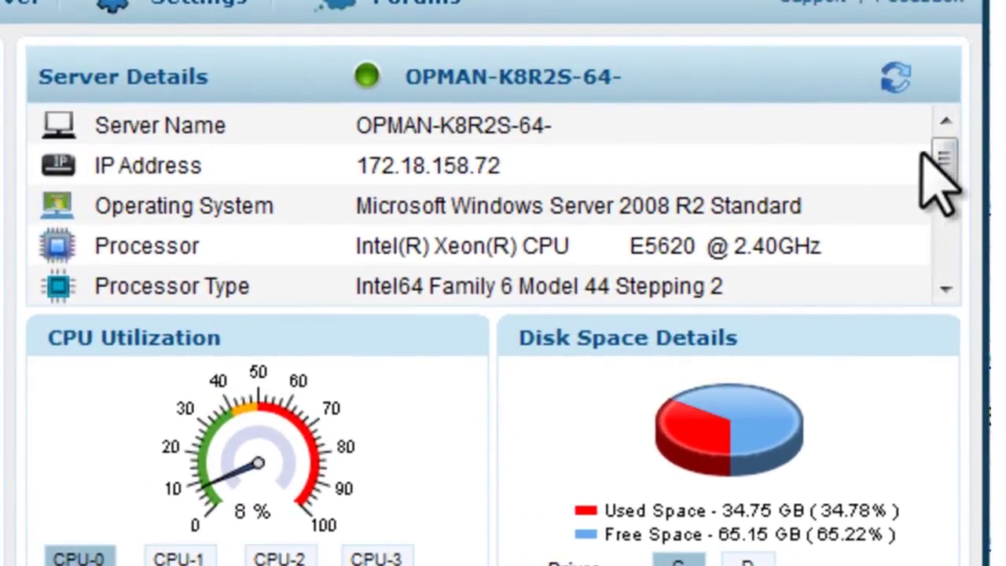
Step: Scroll Opman-k8r2s-64-3's Server Details down to the MsSql Server and Exchange Server rows
left_click_drag(944, 154, 944, 238)
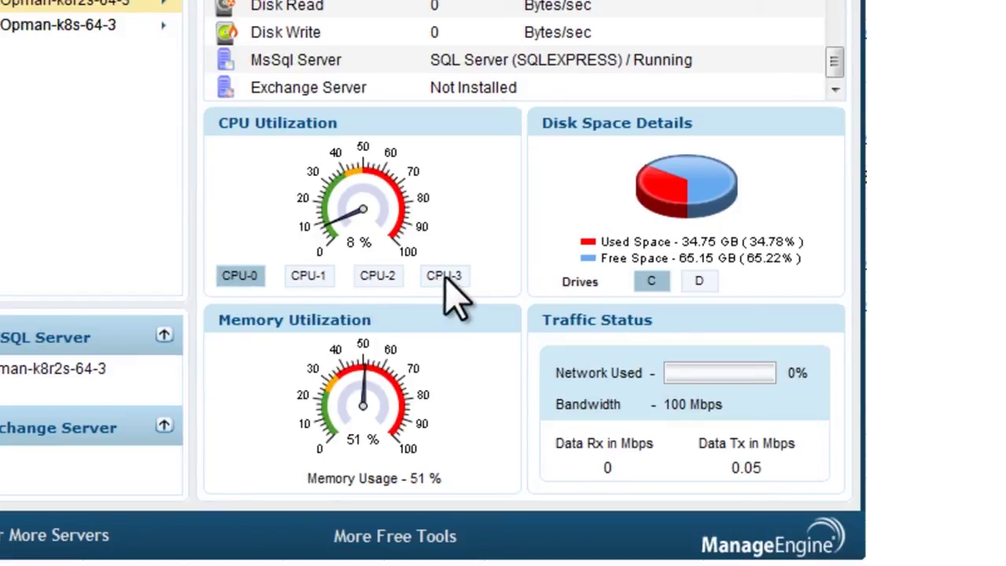
left_click(321, 280)
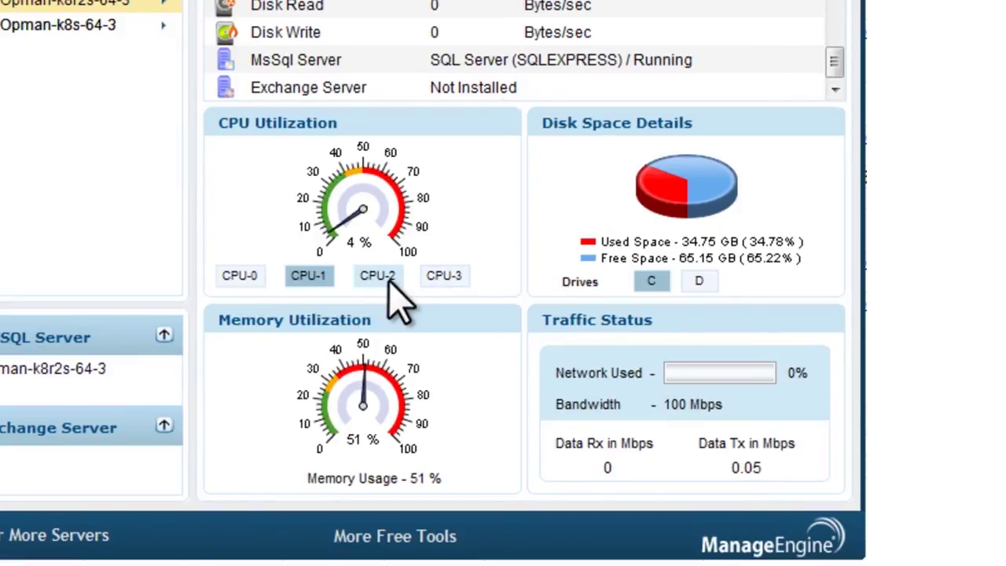
left_click(381, 275)
left_click(437, 272)
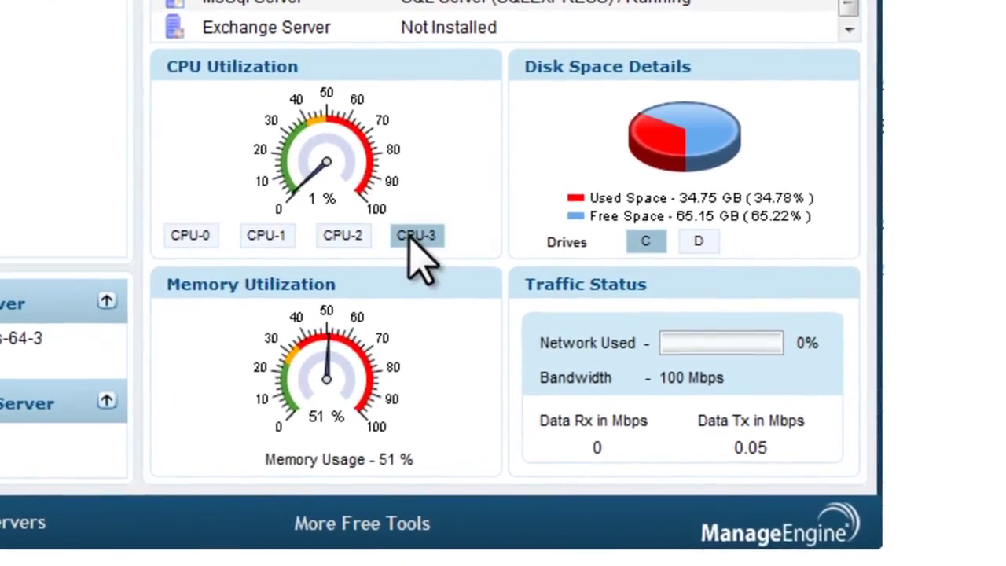
left_click(191, 240)
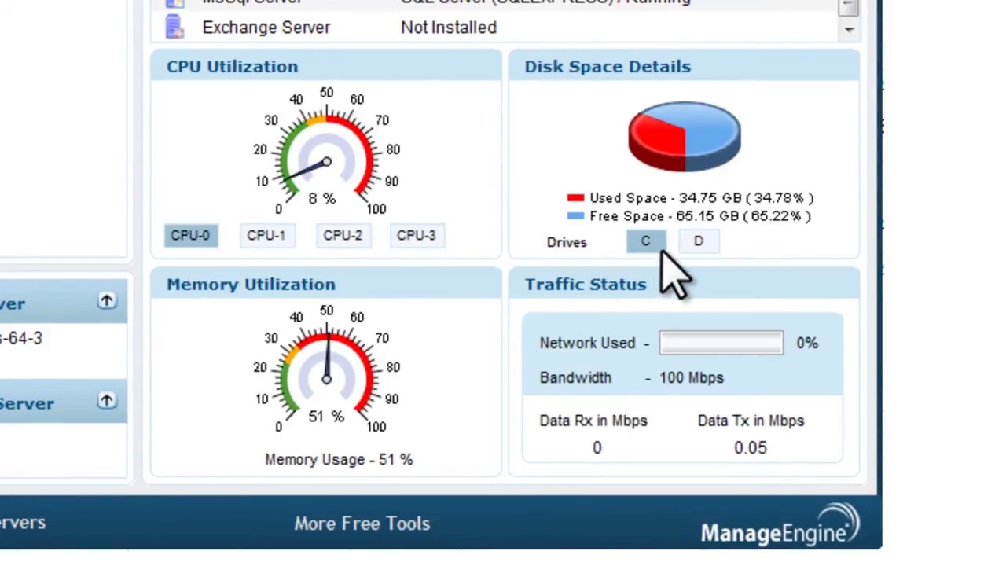
left_click(699, 244)
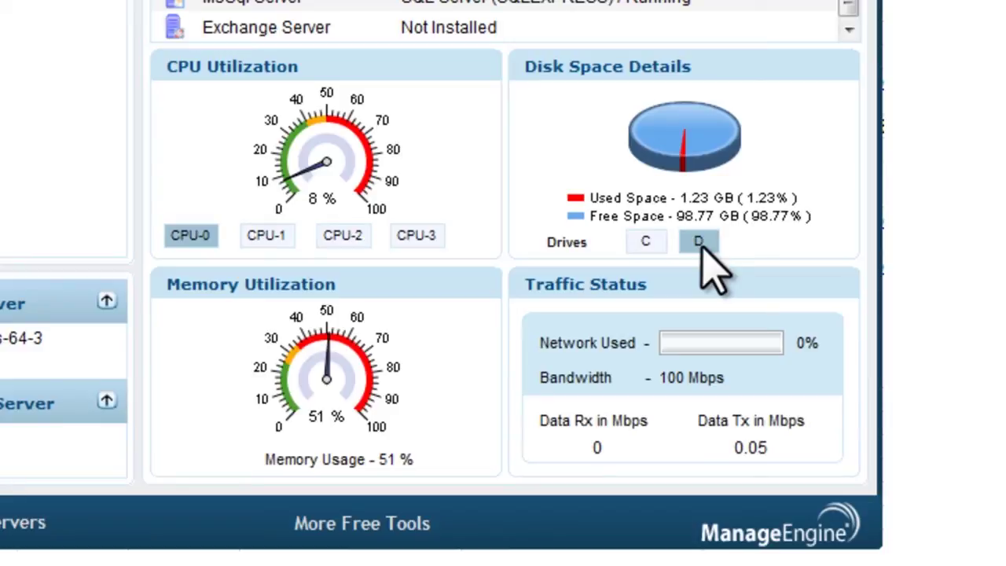
left_click(645, 250)
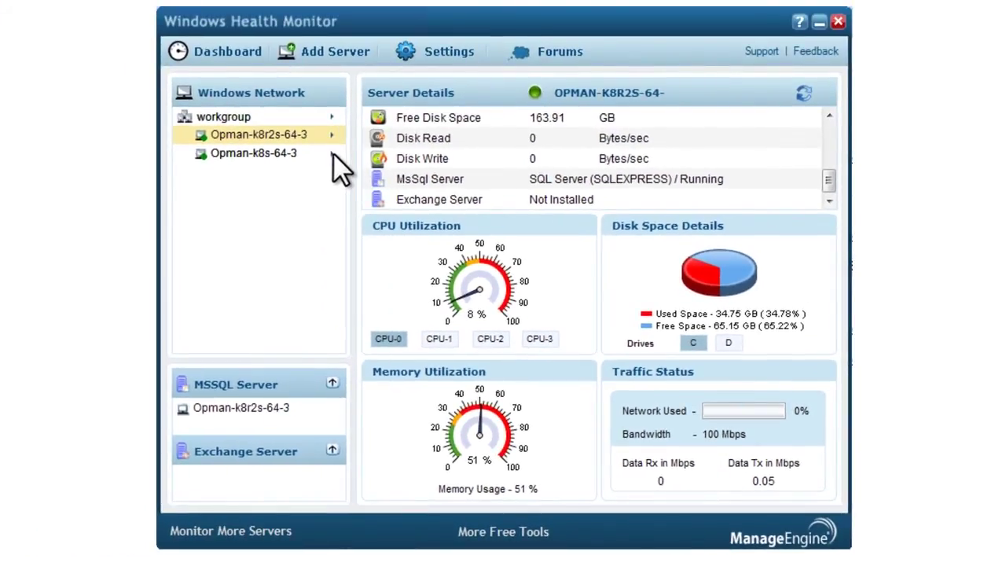
Step: Refresh Opman-k8s-64-3's data from its server menu and again from Server Details
left_click(333, 153)
left_click(377, 168)
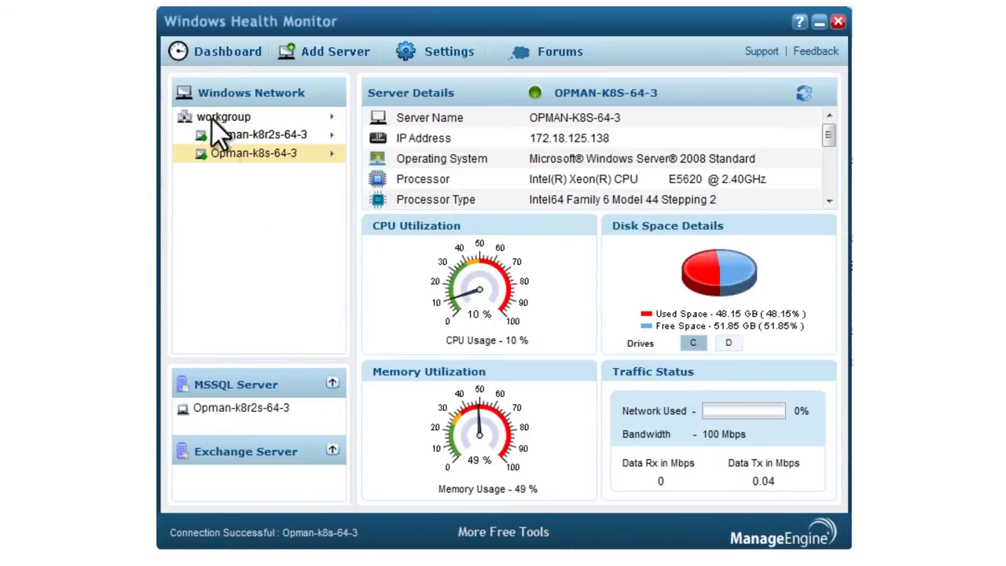
left_click(801, 95)
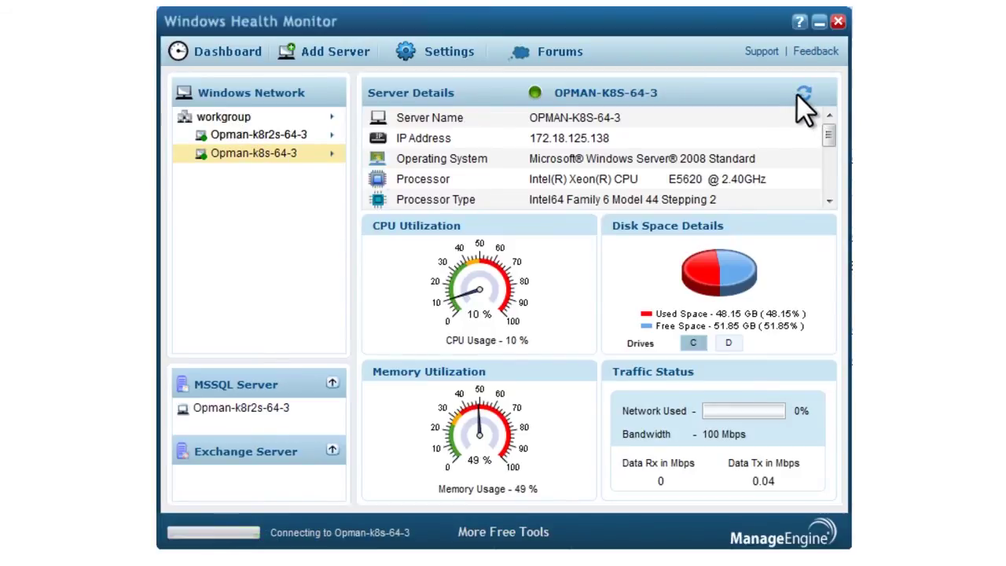
Step: Delete server Opman-k8s-64-3 and confirm the deletion
left_click(334, 154)
left_click(372, 203)
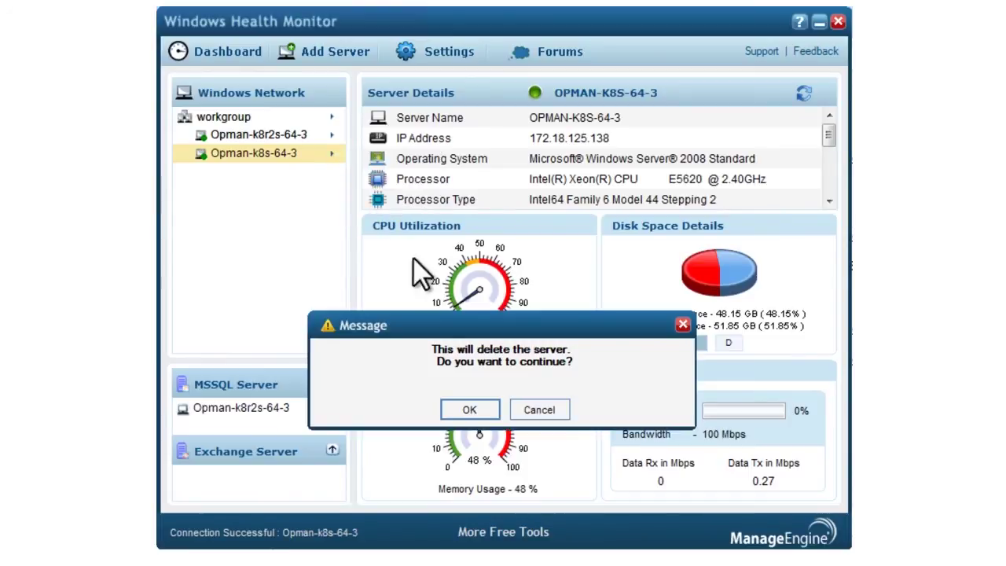
left_click(466, 409)
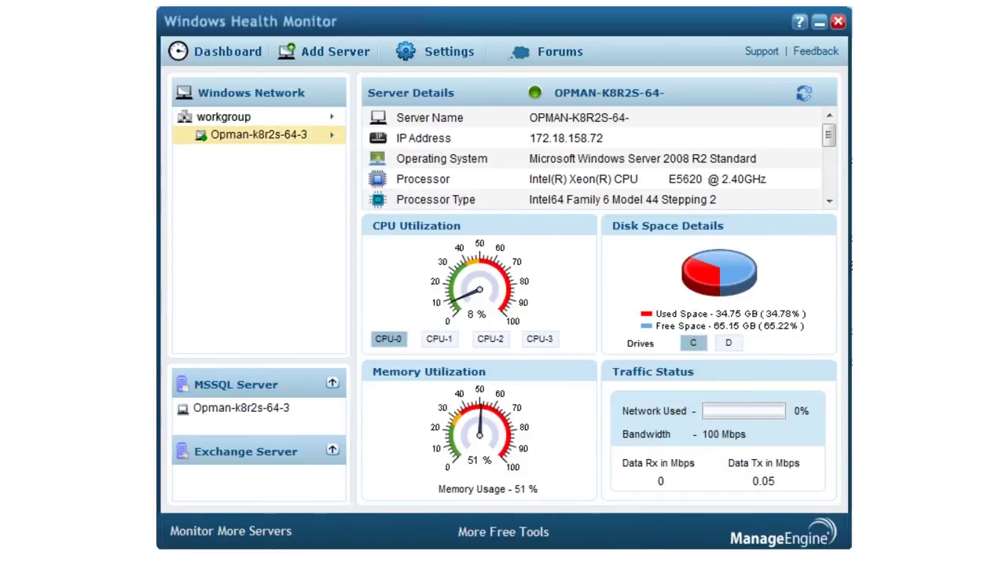